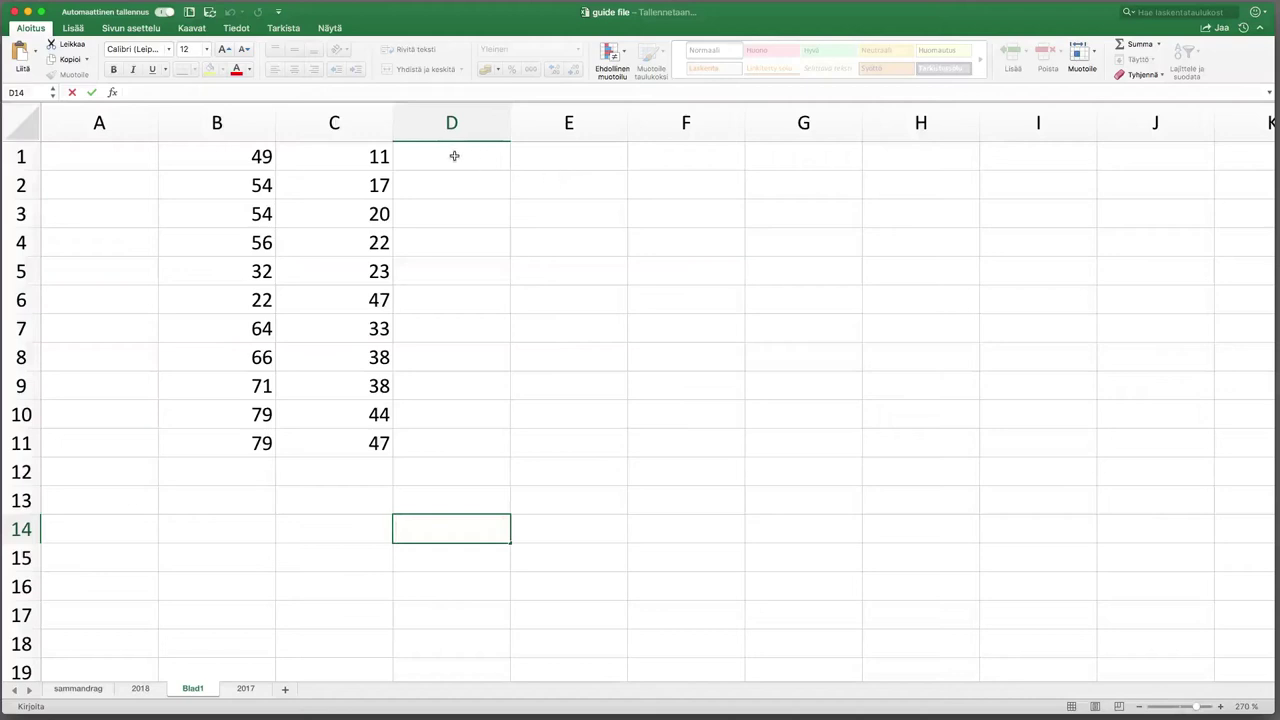
Step: Enter the formula =B1+C1 in cell D1 so it shows 60
click(453, 156)
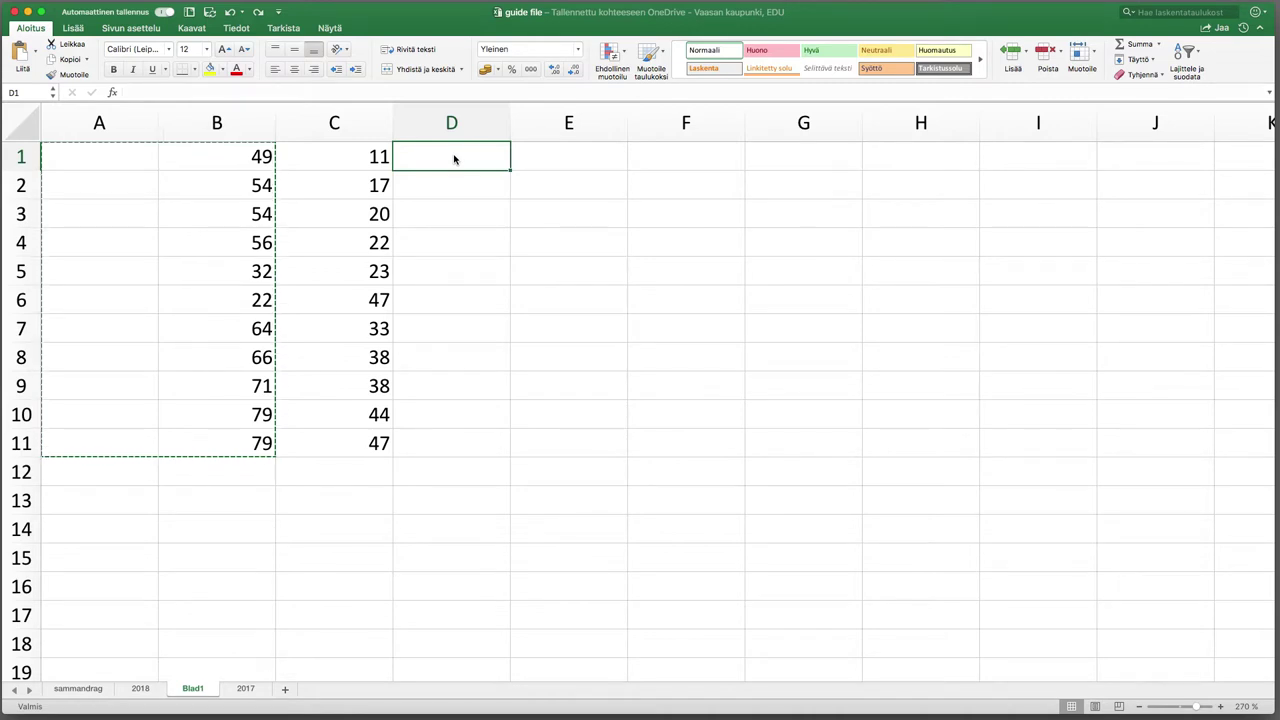
double_click(454, 159)
text(=)
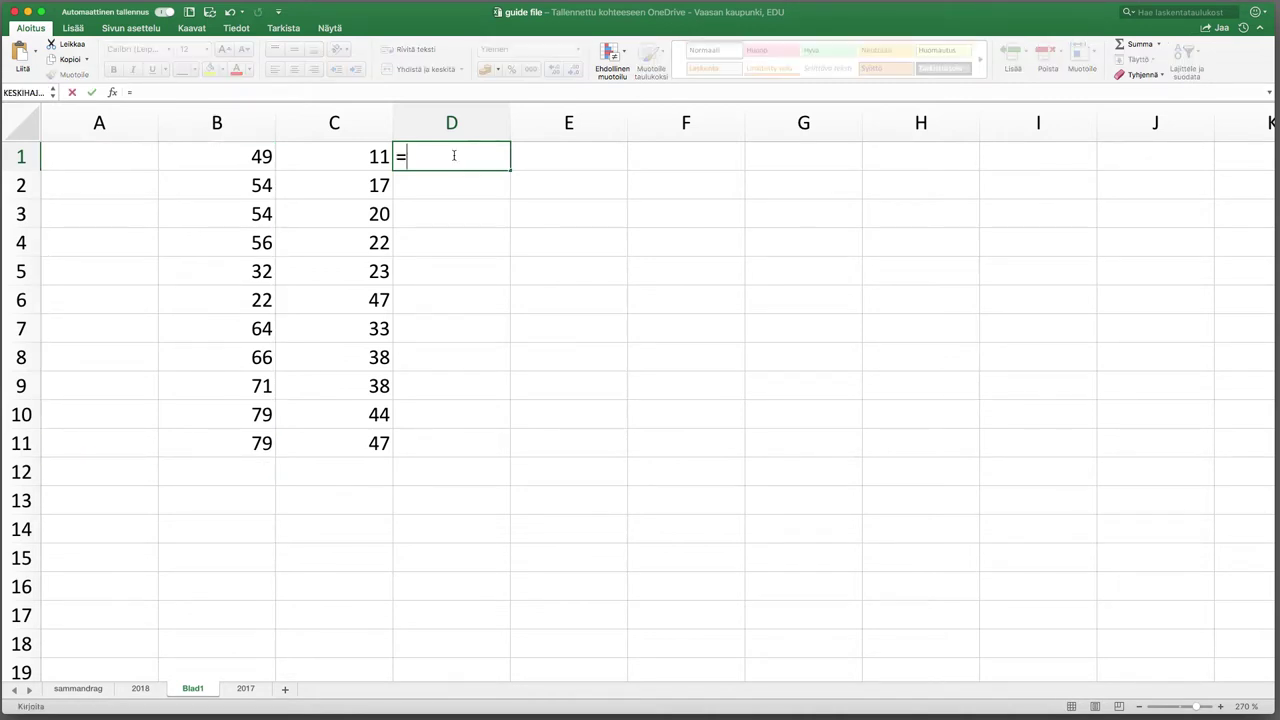
click(235, 153)
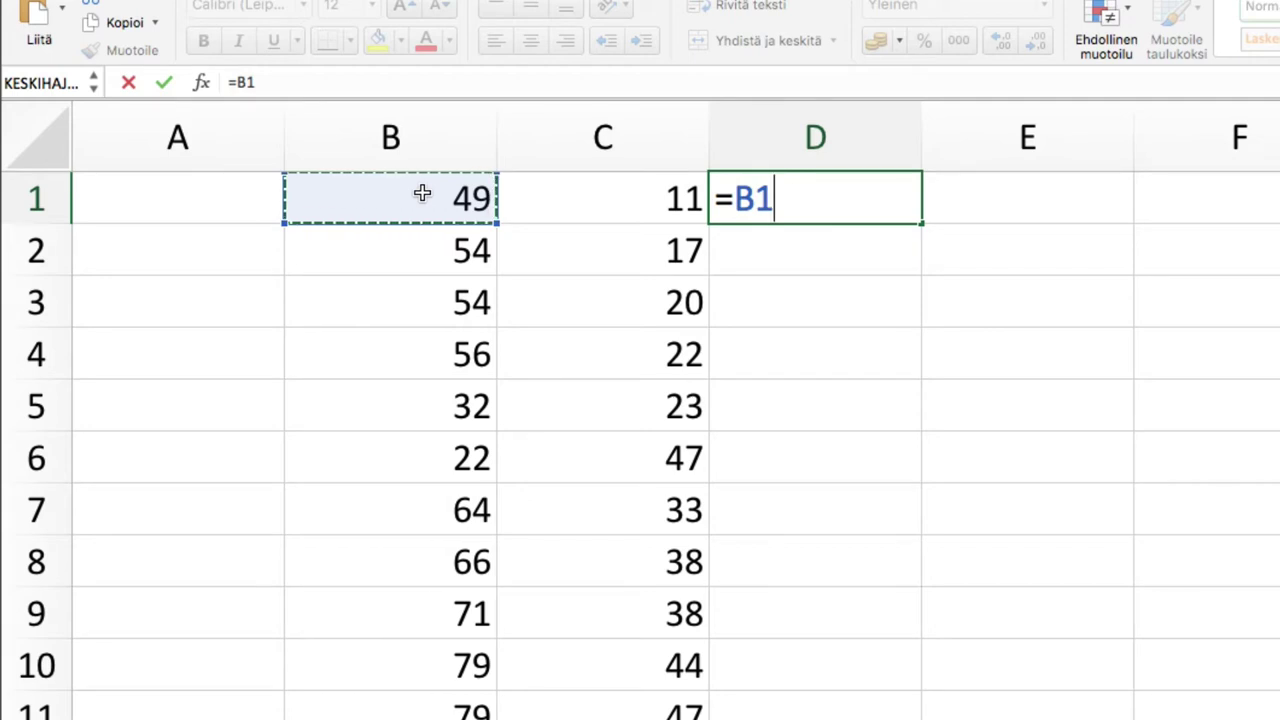
text(+)
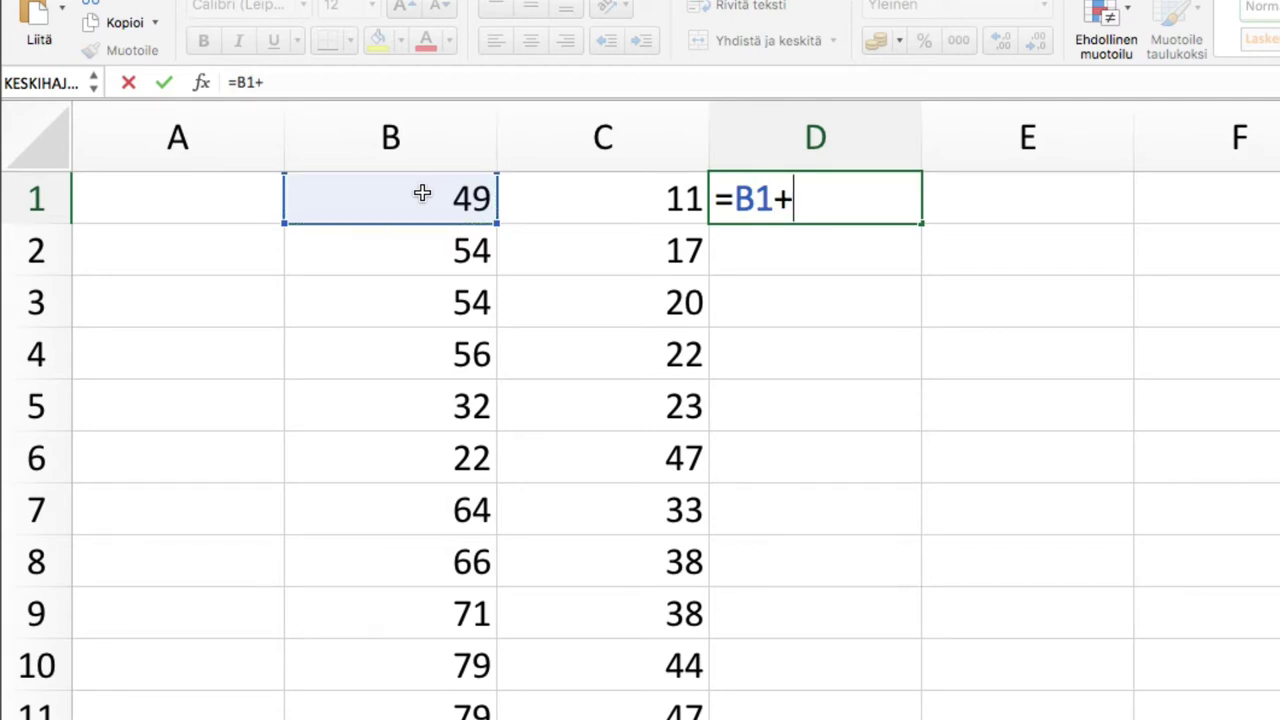
click(562, 202)
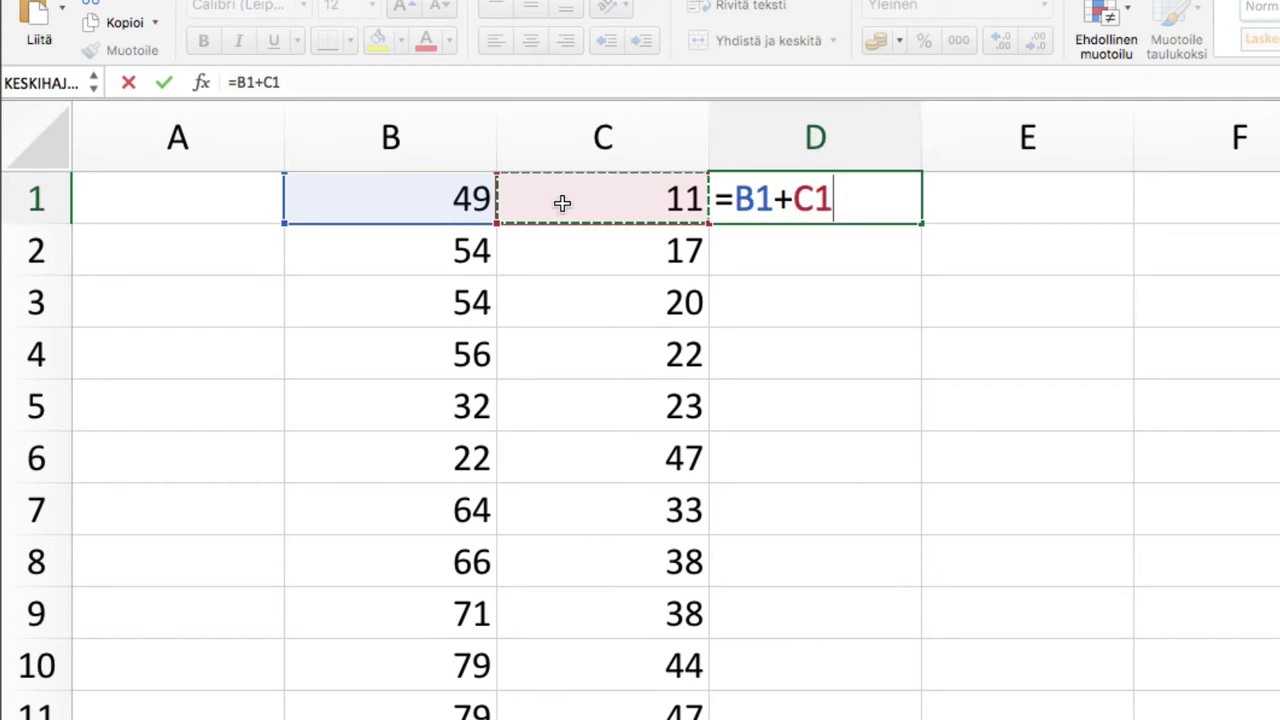
key(Return)
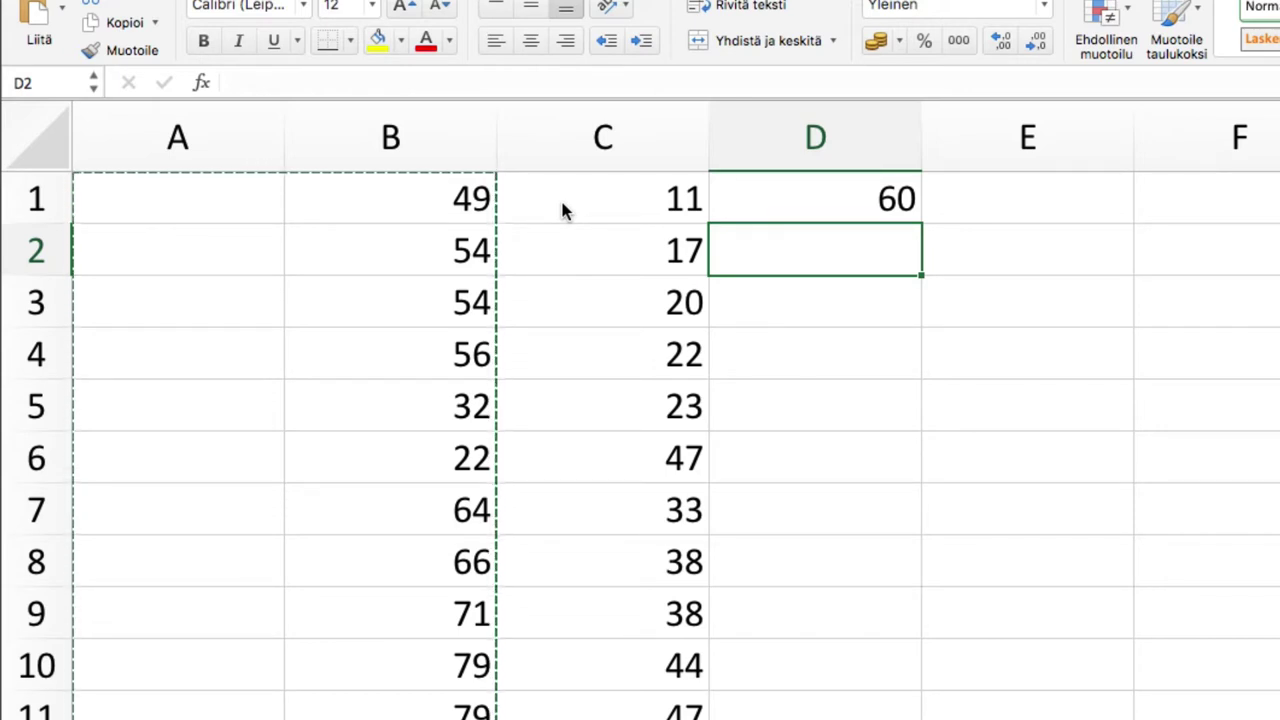
Step: Enter the formula =B2-C2 in cell D2 so it shows 37
text(=)
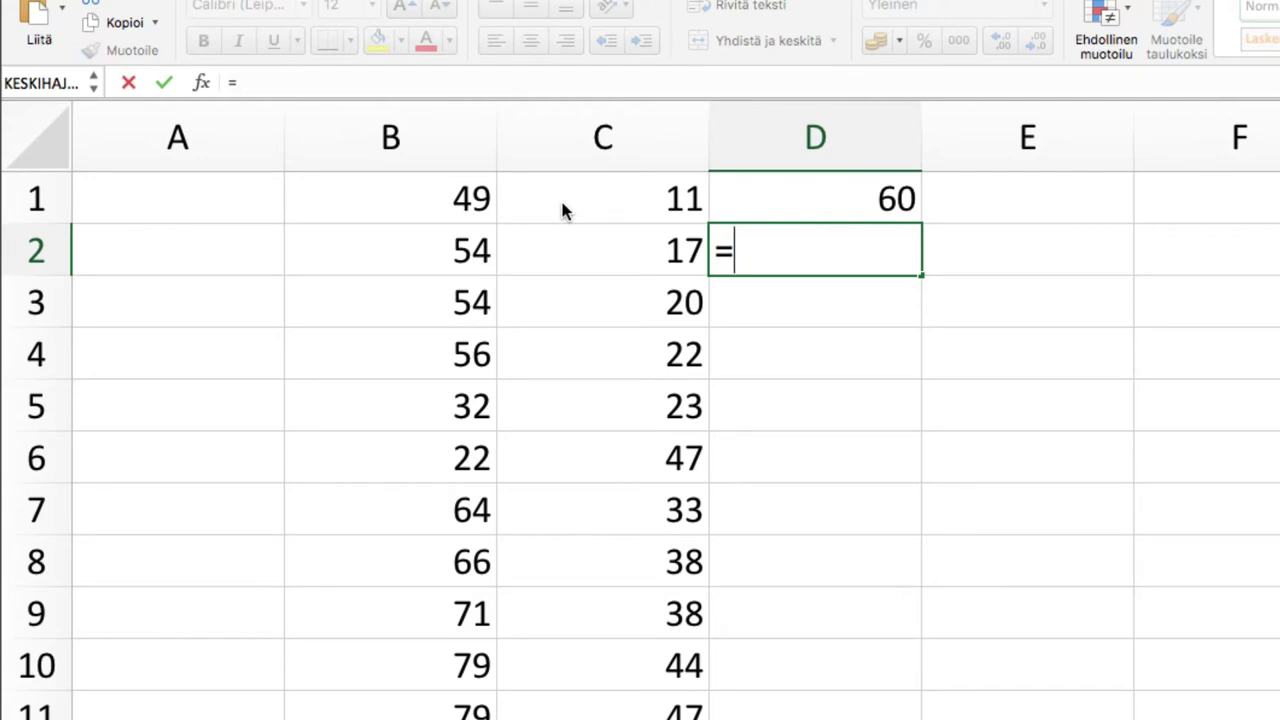
click(445, 258)
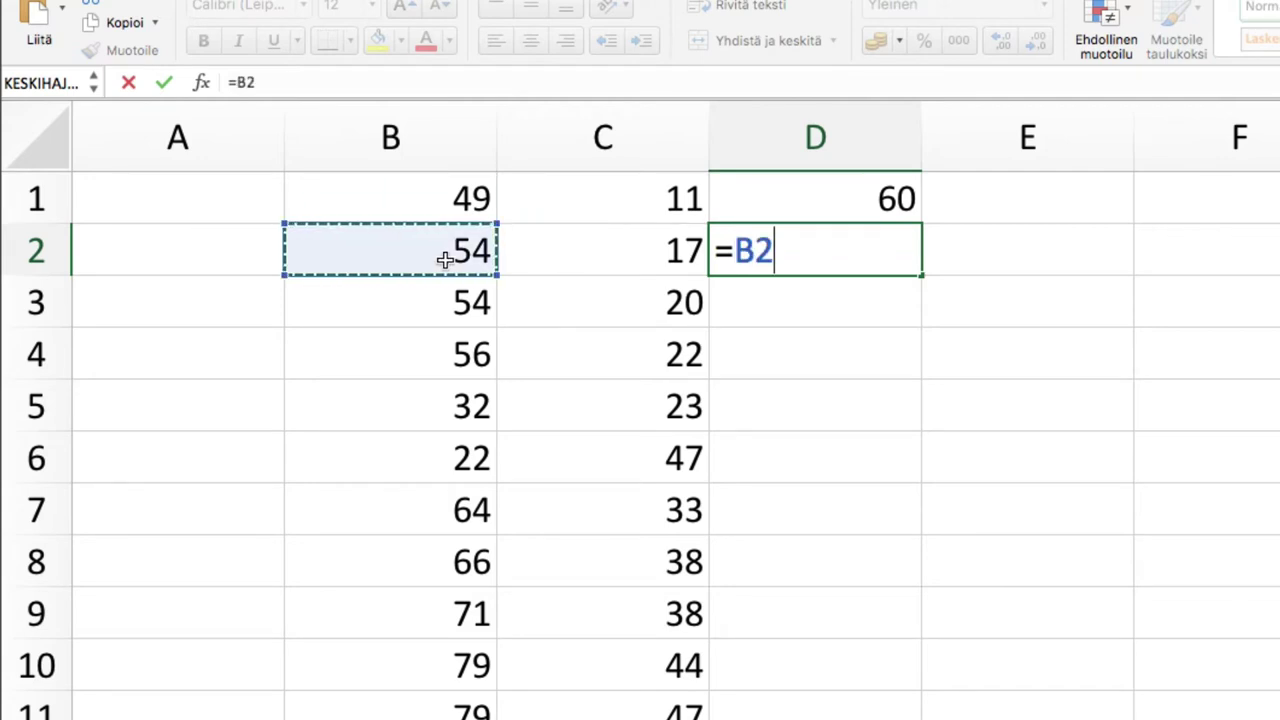
text(-)
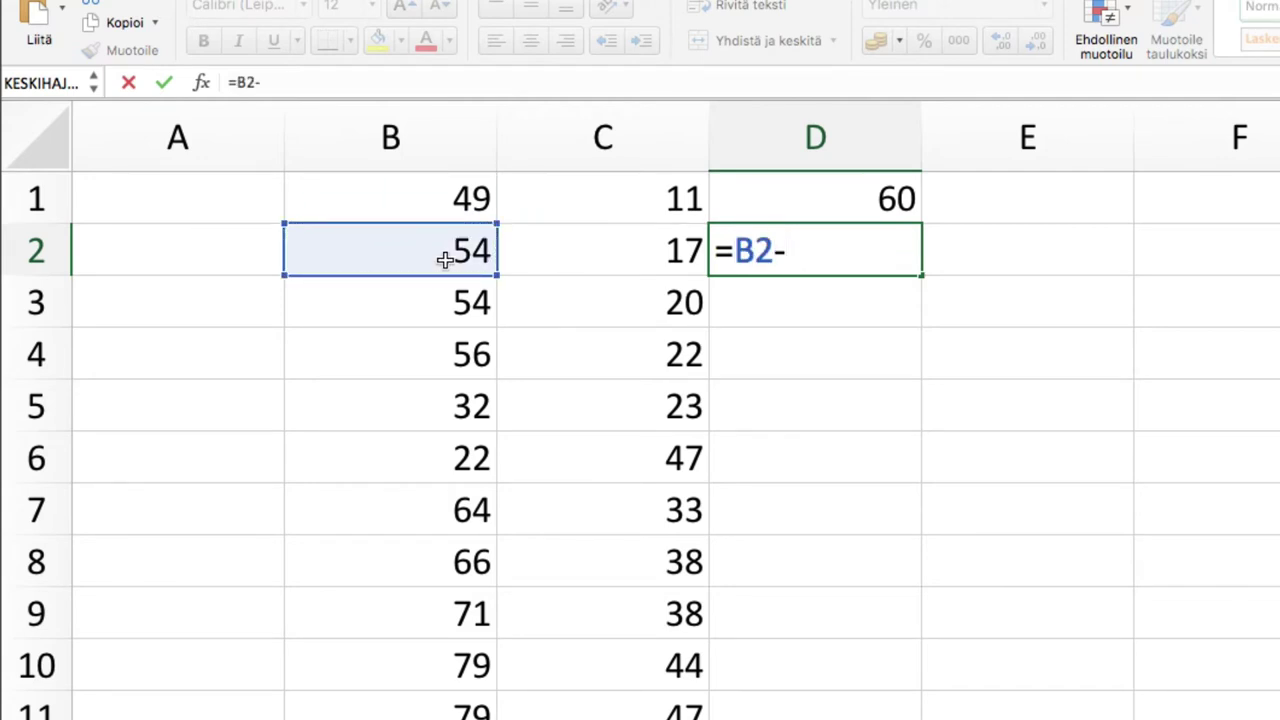
click(601, 254)
key(Return)
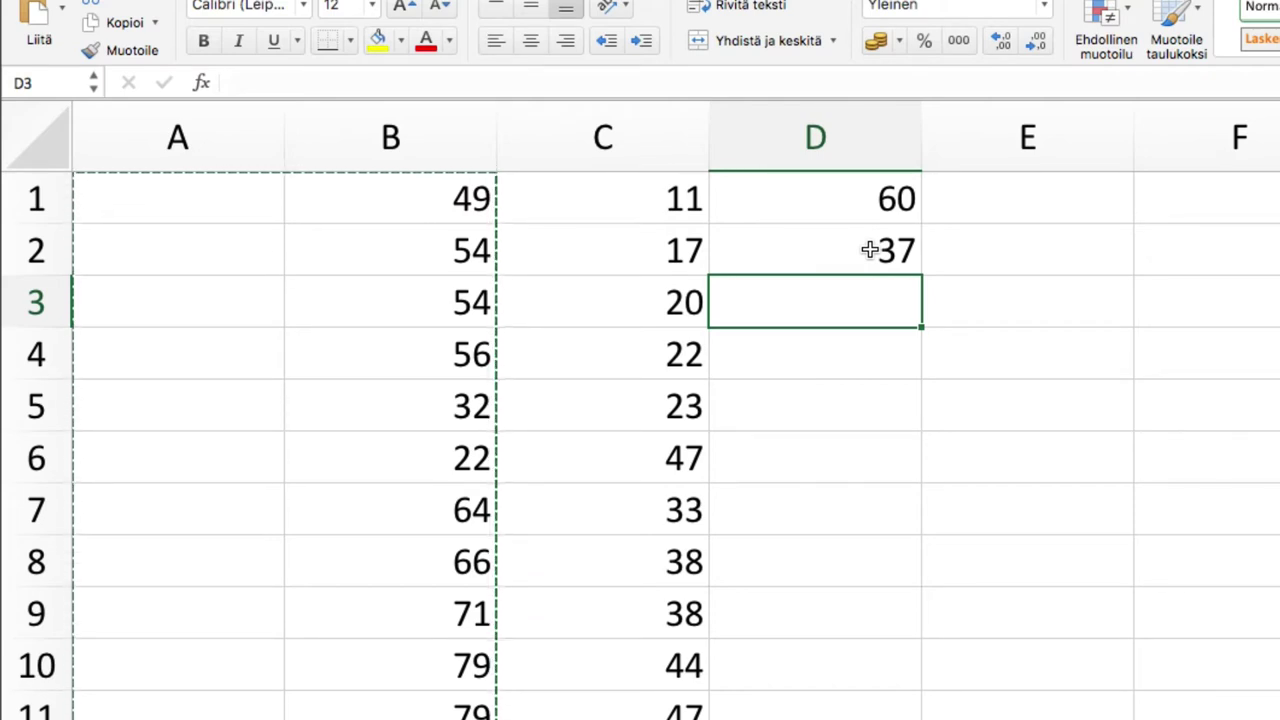
Step: Copy D2's =B2-C2 formula down through D11 with the fill handle
click(869, 250)
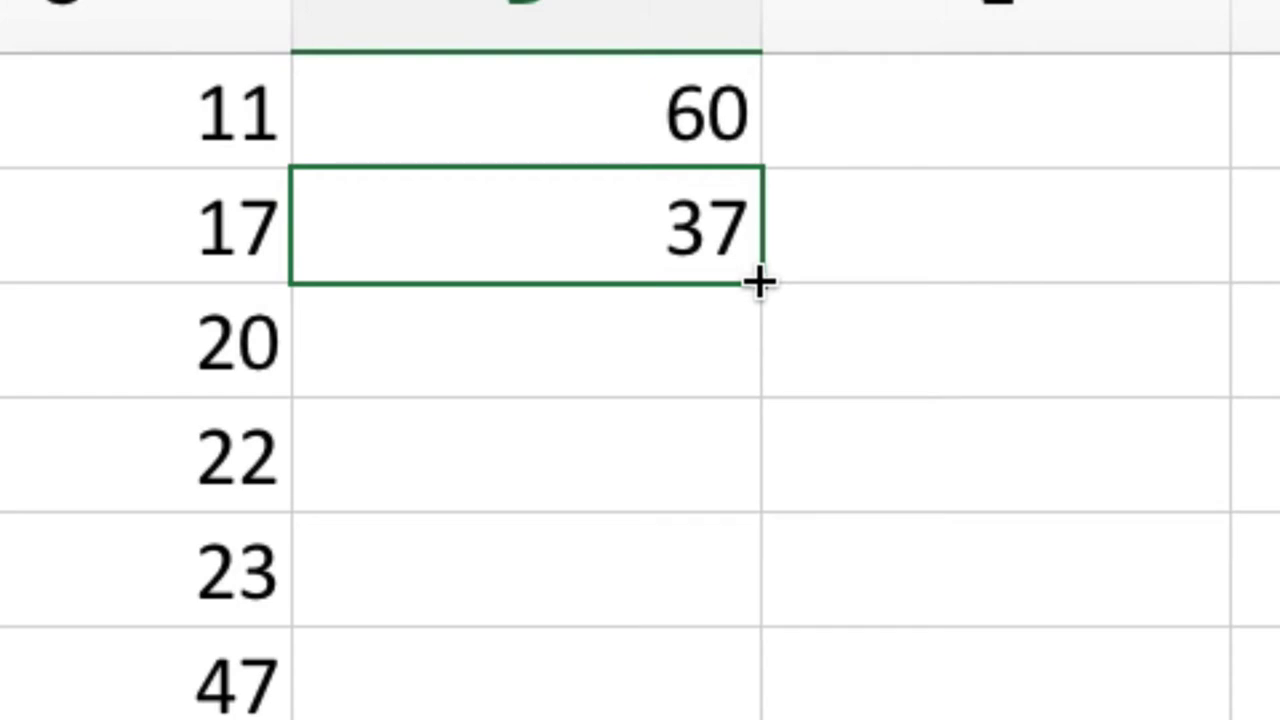
drag(759, 283, 752, 467)
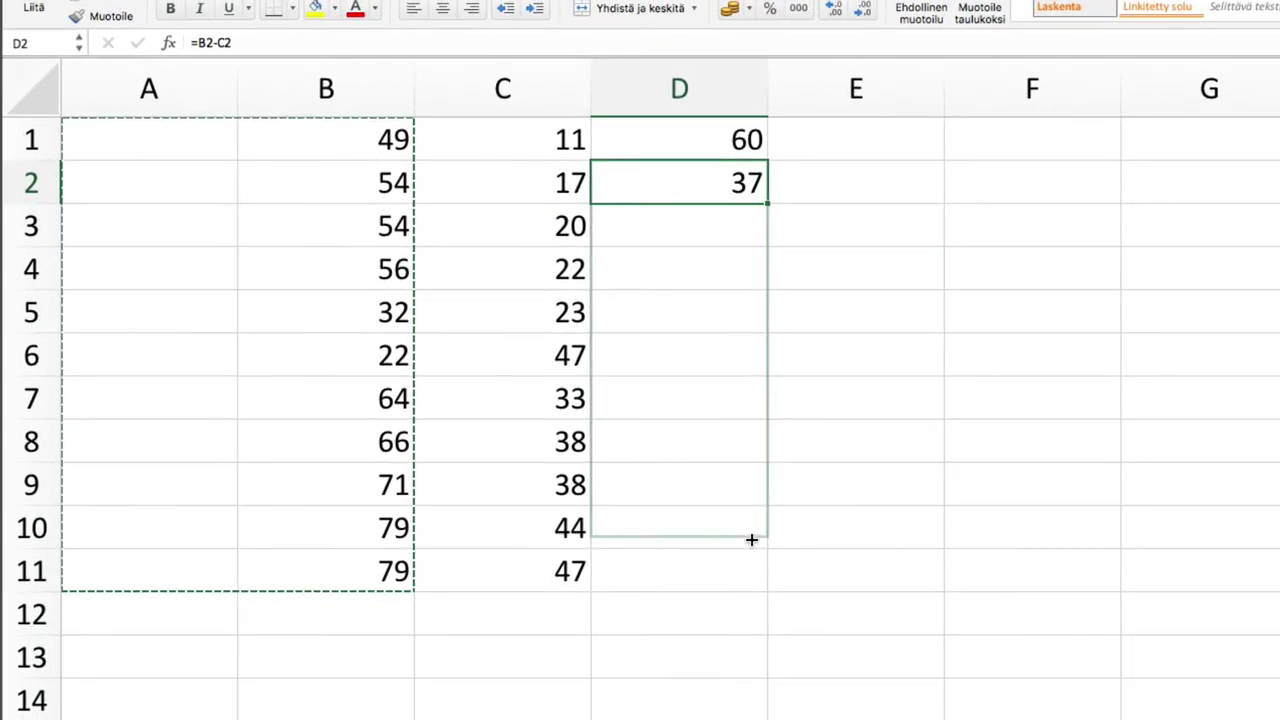
drag(752, 467, 745, 622)
drag(747, 578, 747, 578)
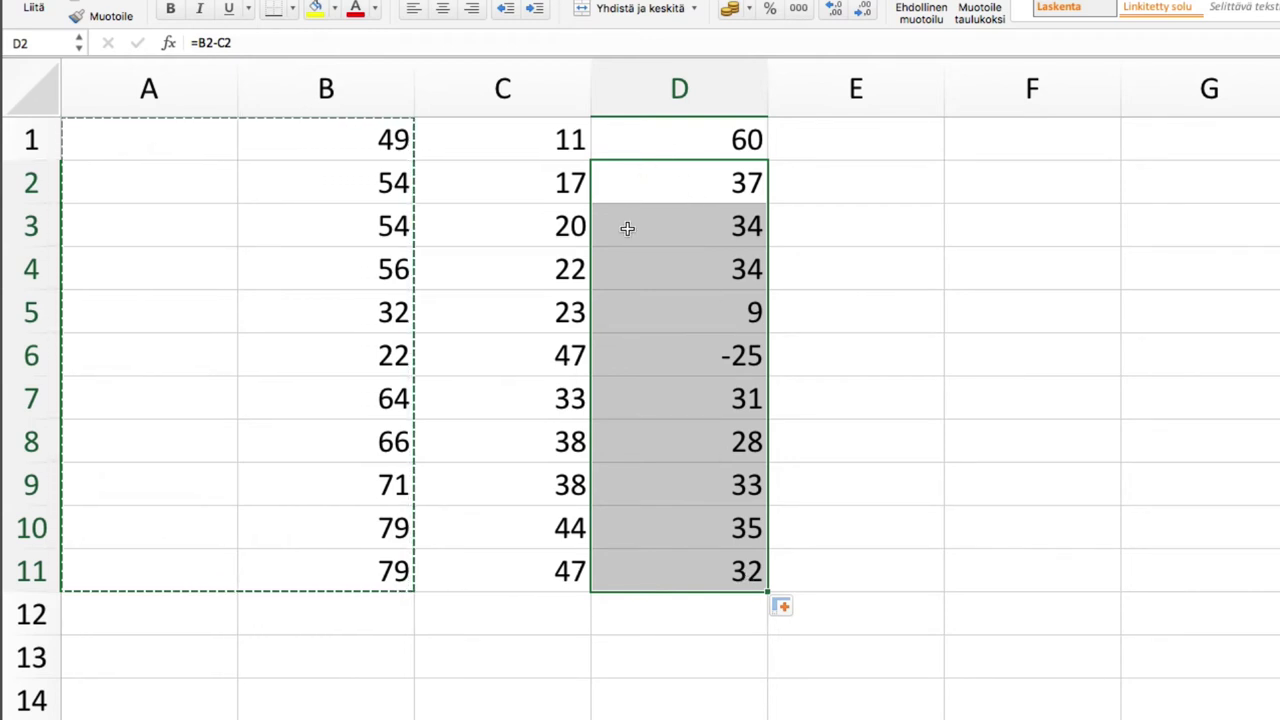
Step: Check the formulas in D1 through D5, e.g. =B1+C1 and =B2-C2
click(777, 247)
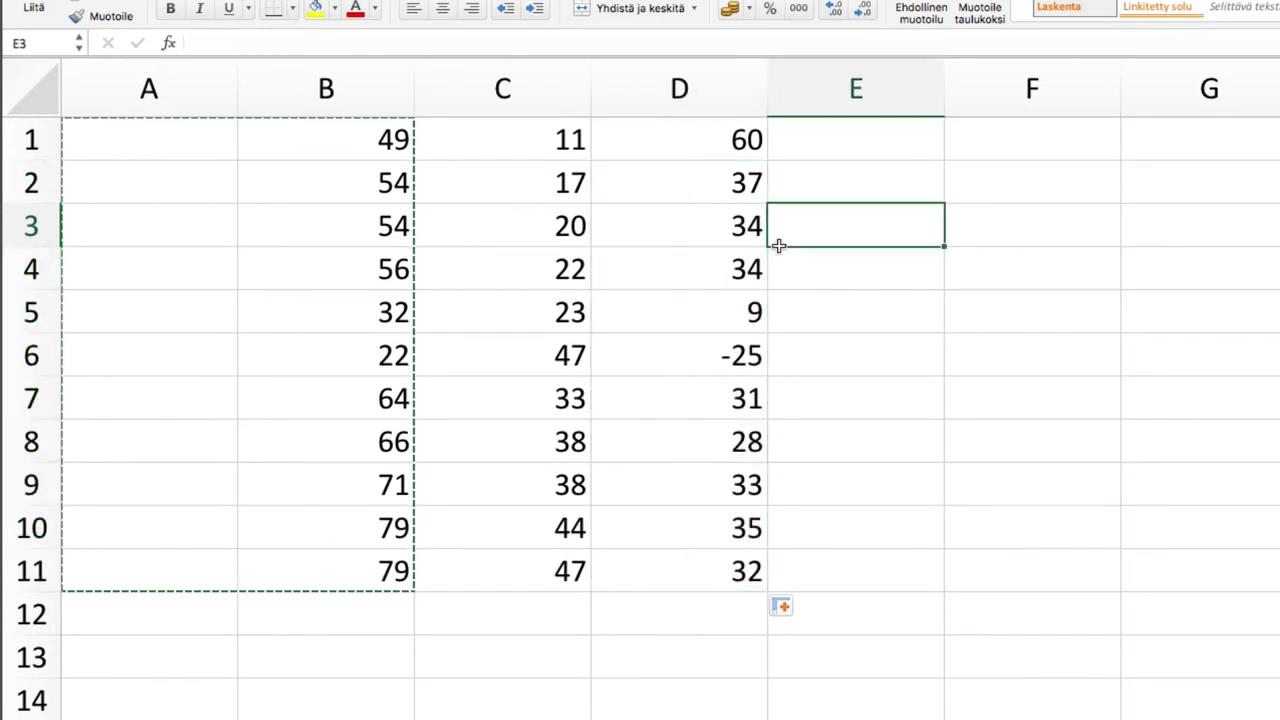
click(627, 137)
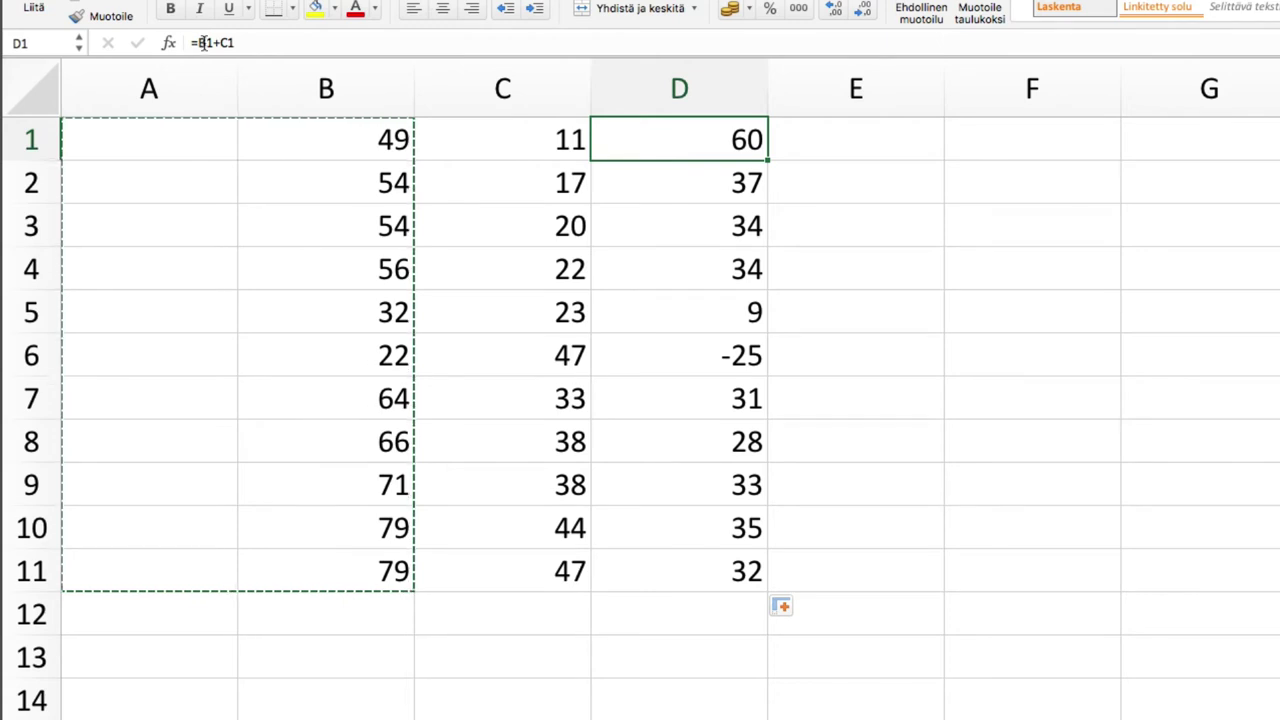
click(666, 178)
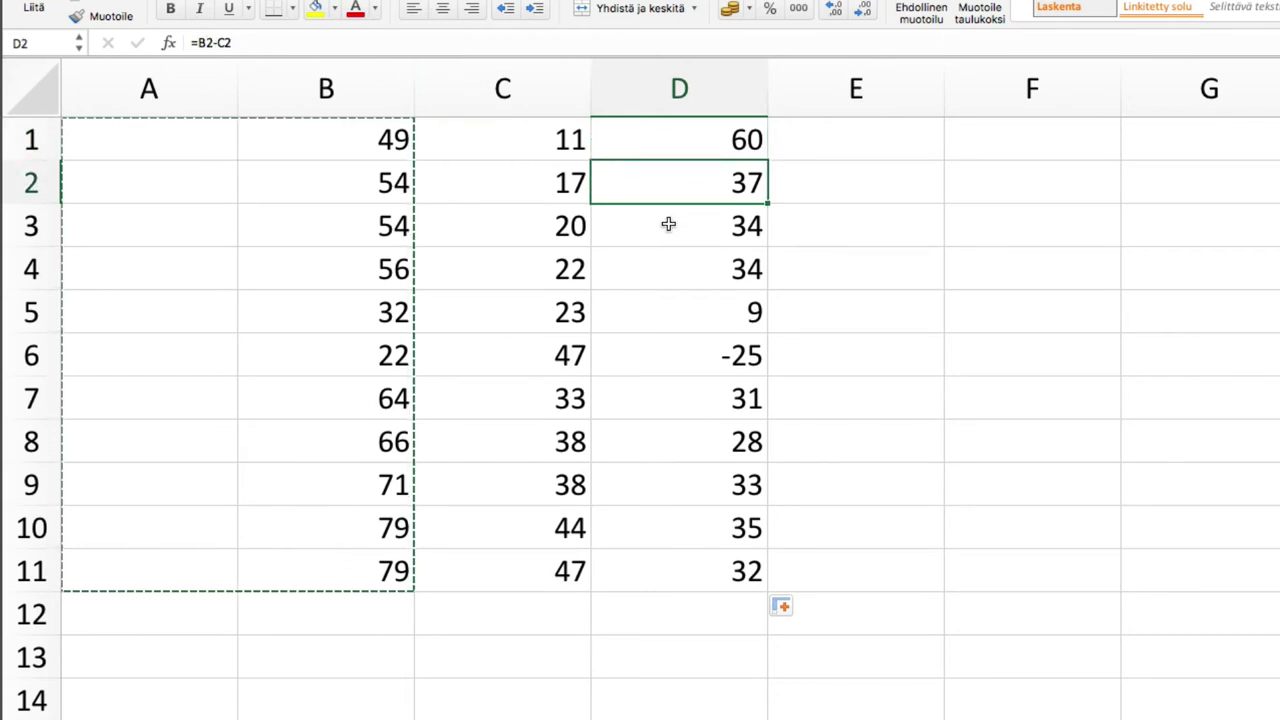
click(668, 224)
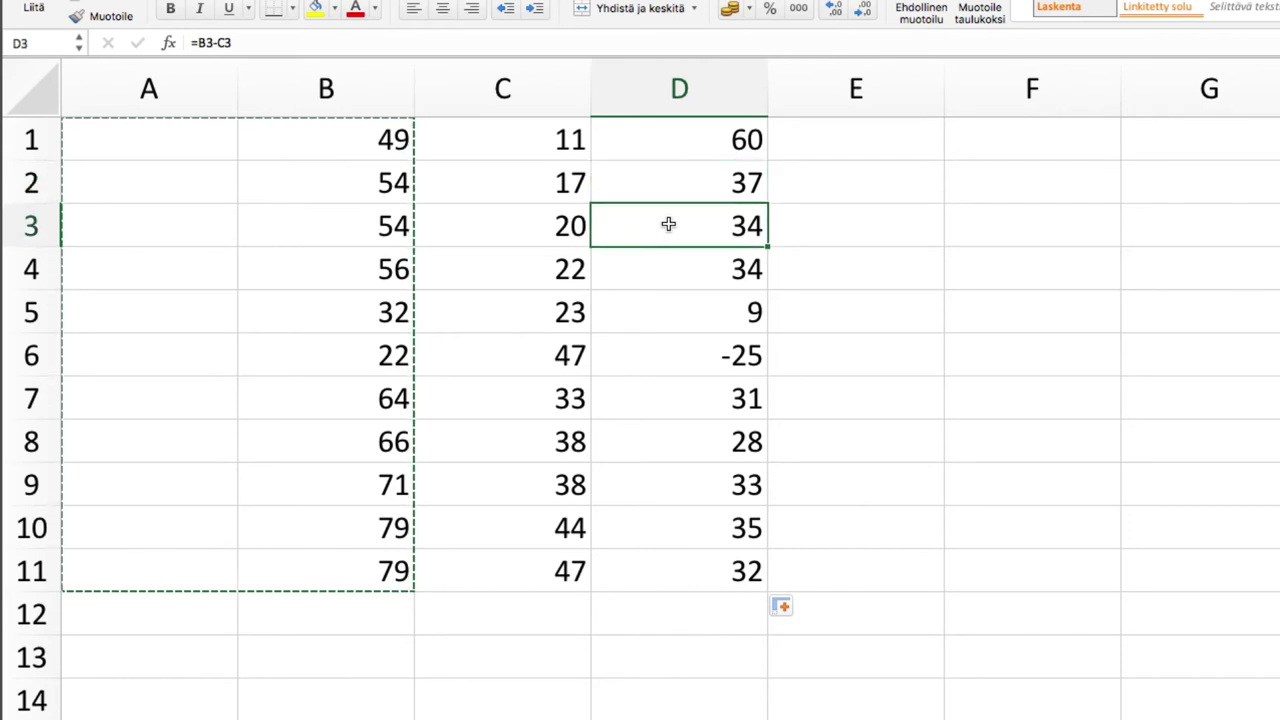
key(Down)
key(Down)
key(Down)
key(Down)
key(Down)
key(Down)
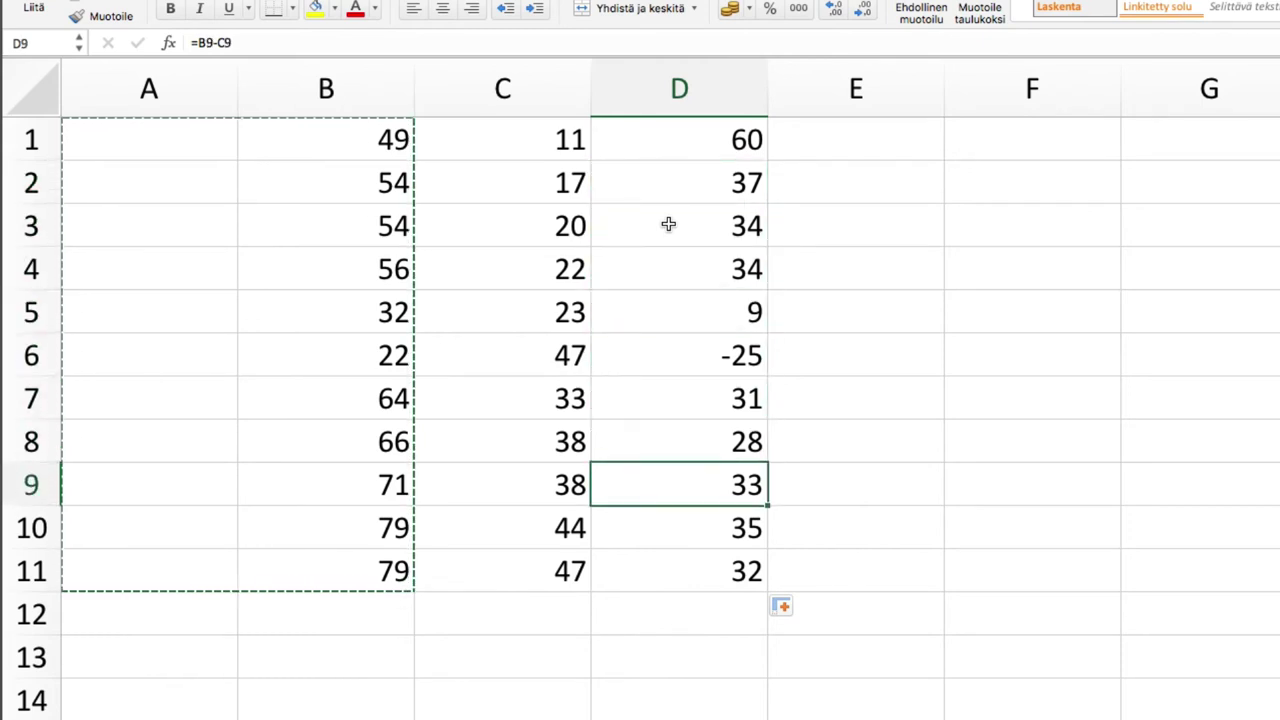
key(Down)
key(Down)
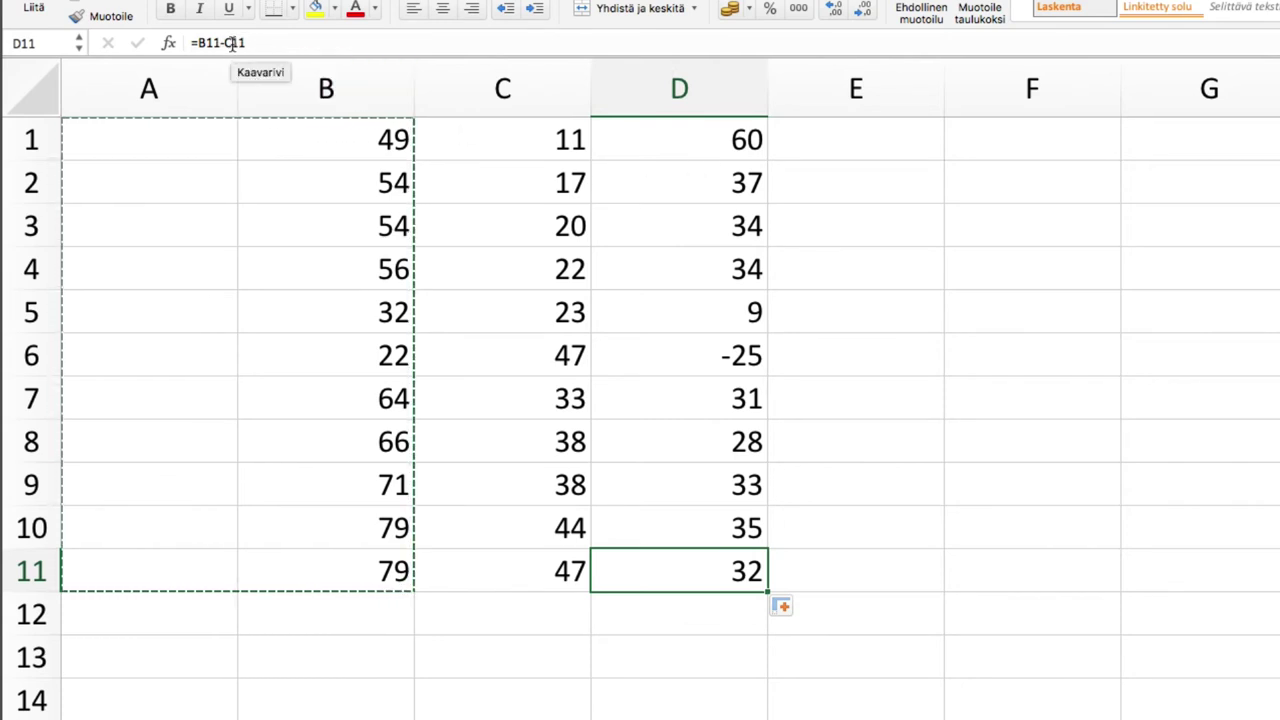
click(534, 621)
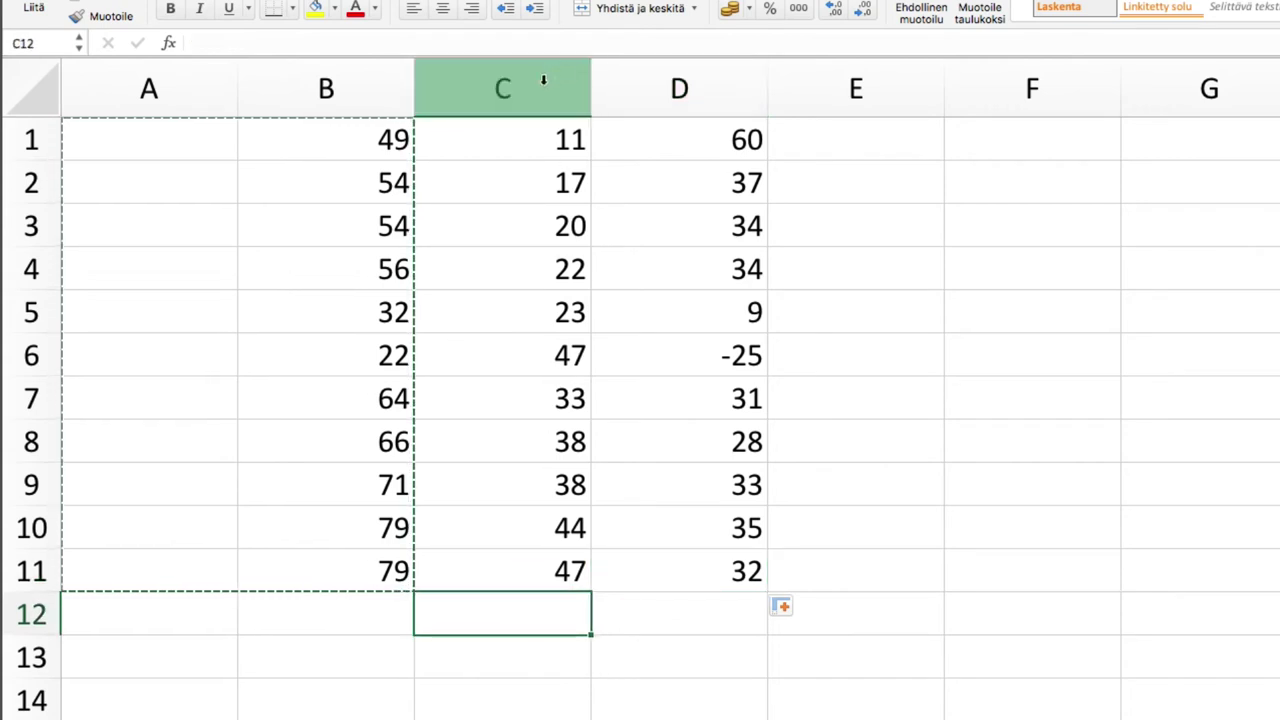
click(535, 662)
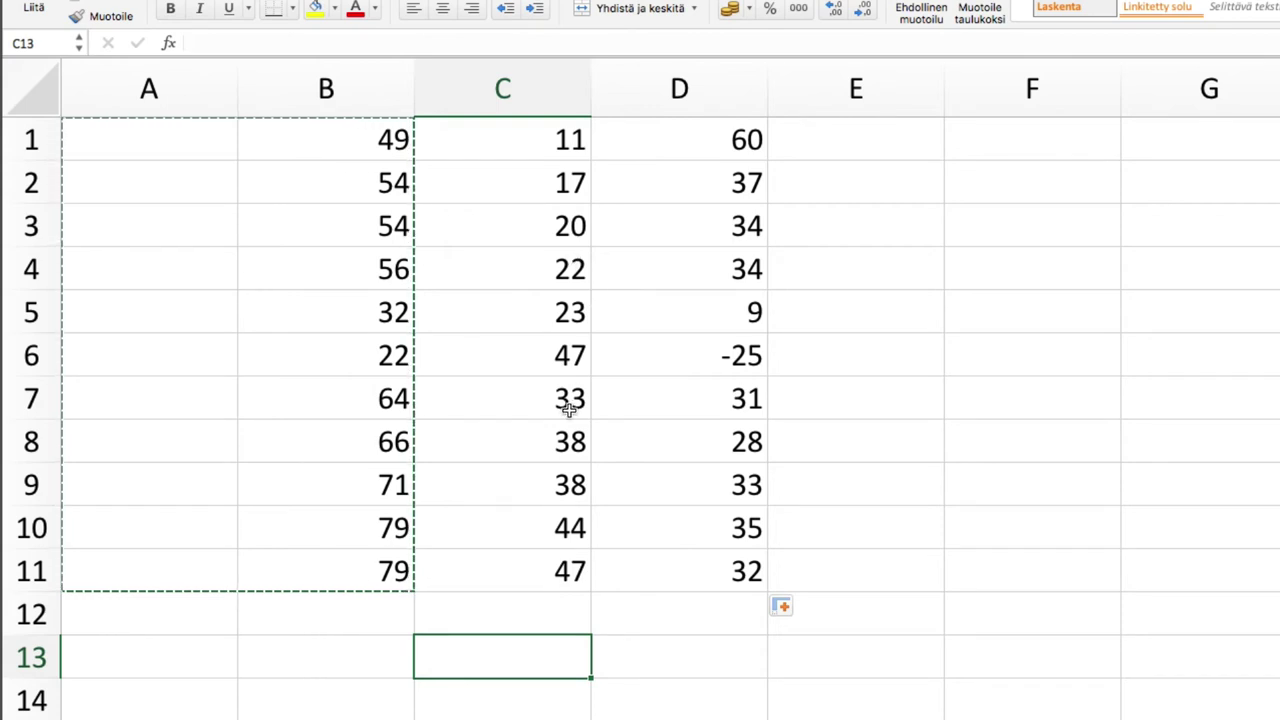
text(=)
click(519, 137)
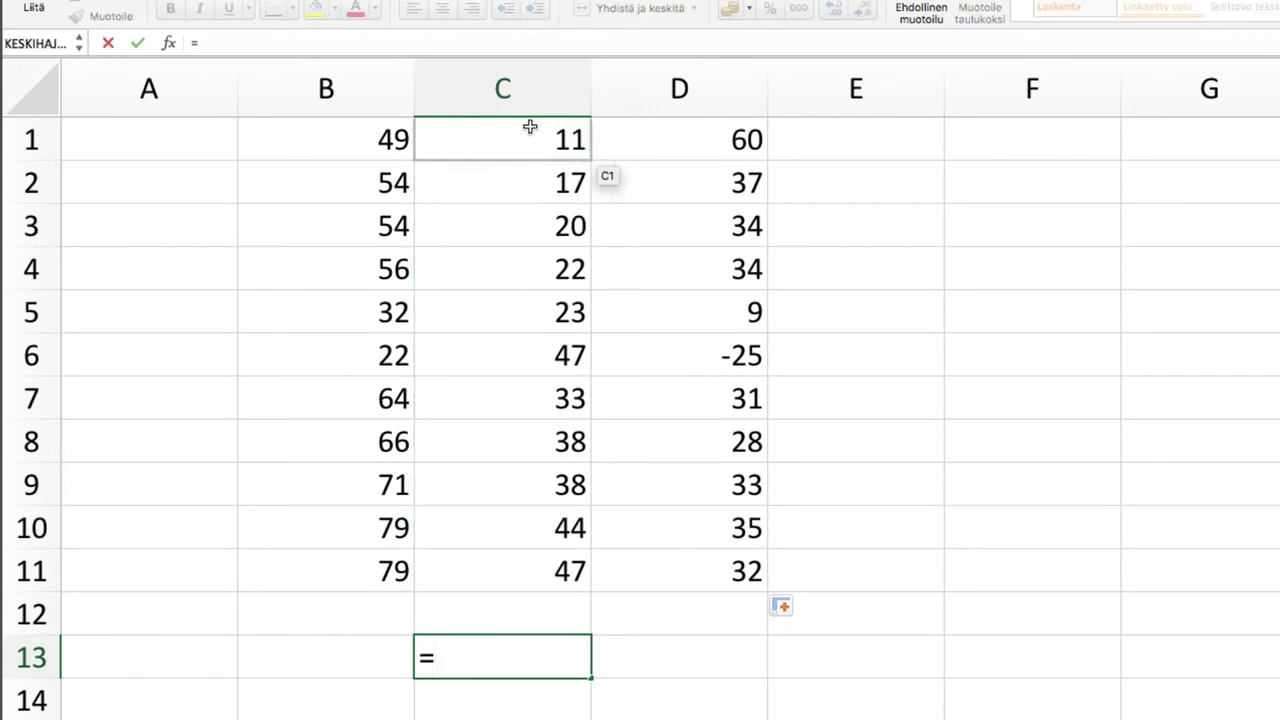
text(C1+)
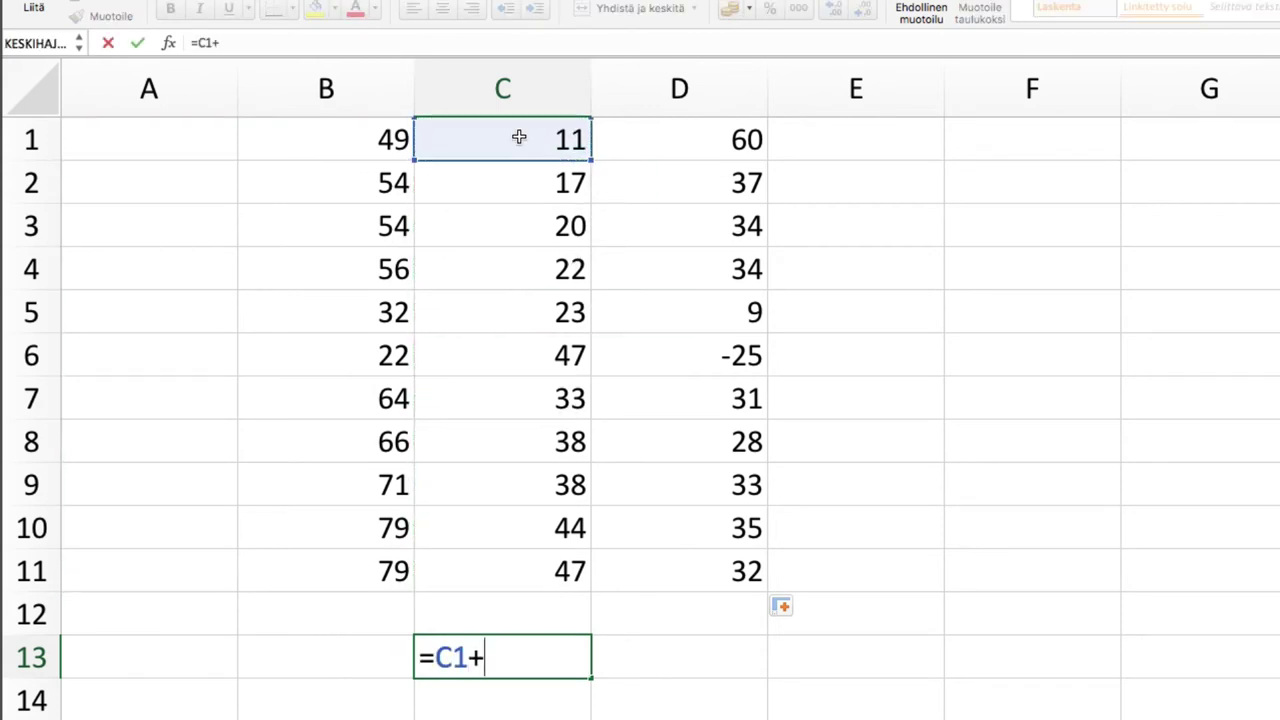
click(533, 177)
text(+)
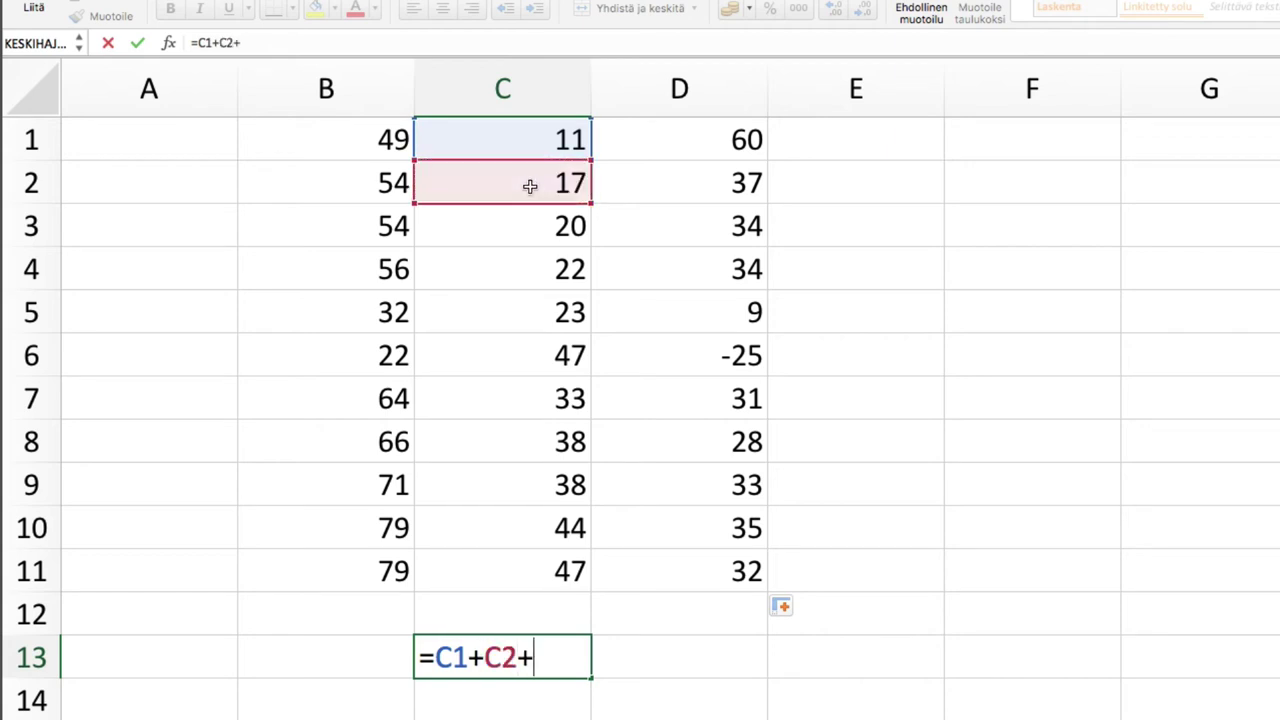
click(519, 225)
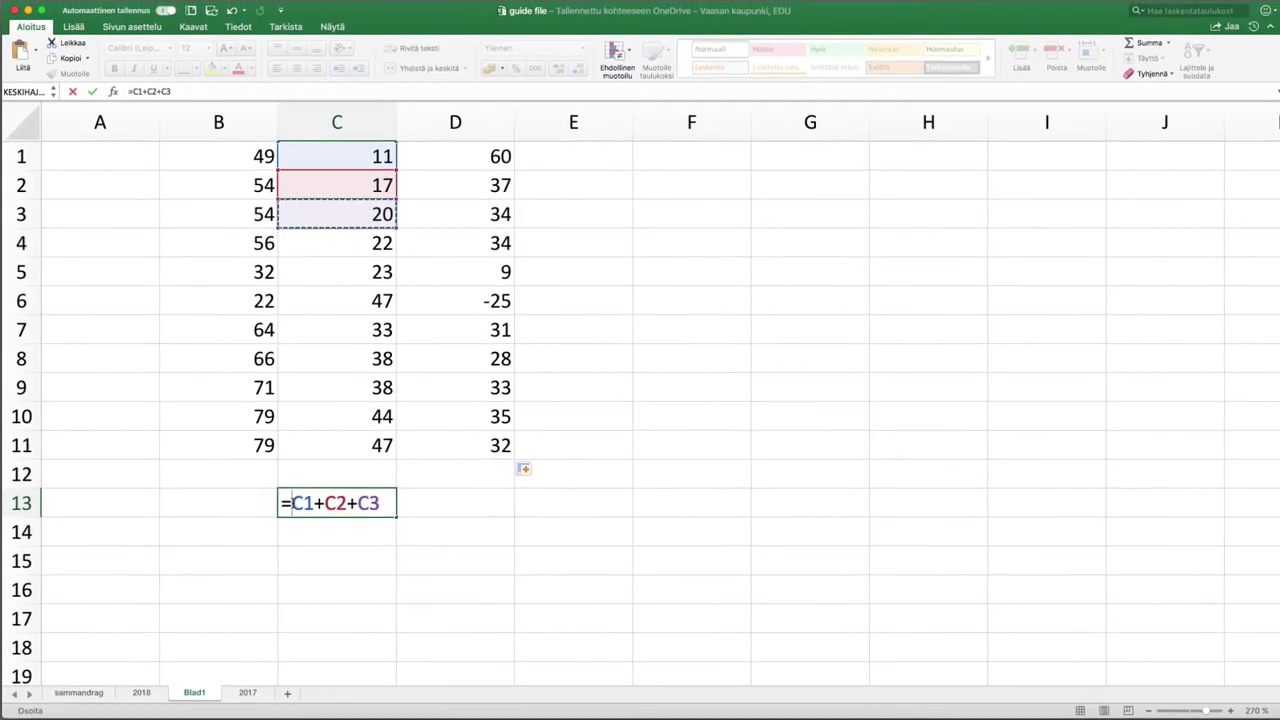
drag(290, 503, 395, 505)
click(451, 527)
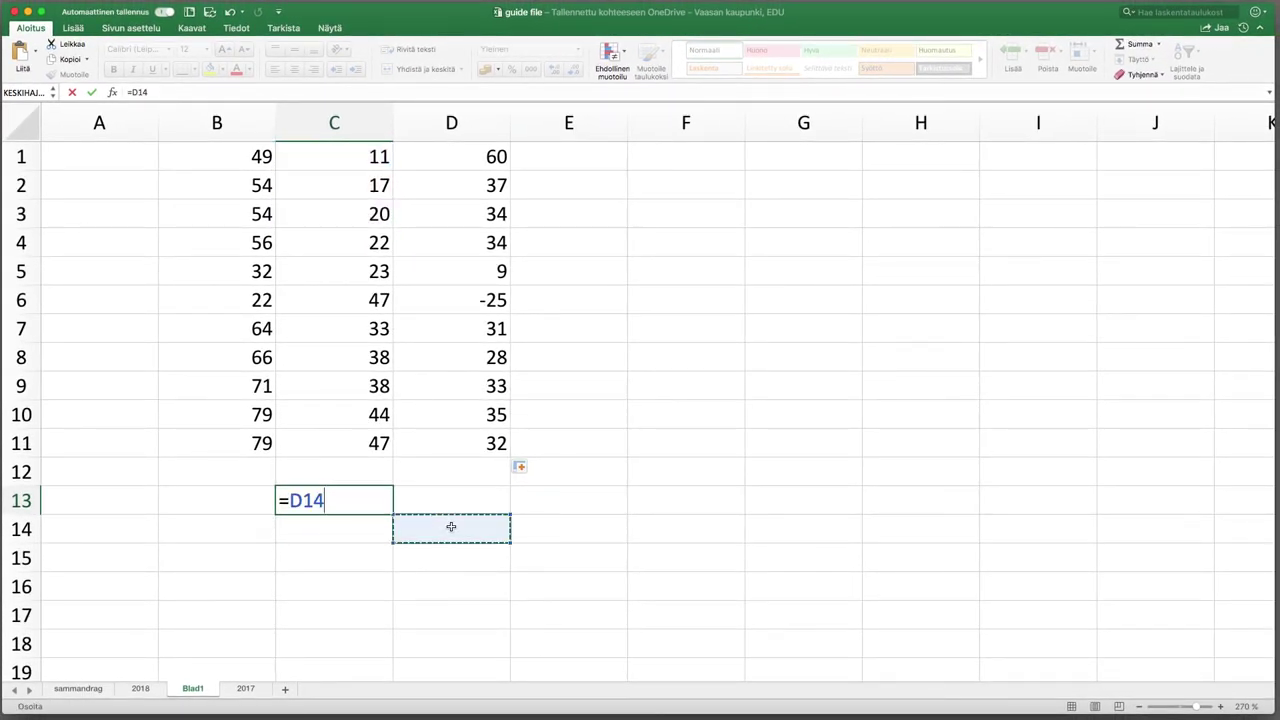
click(365, 500)
key(BackSpace)
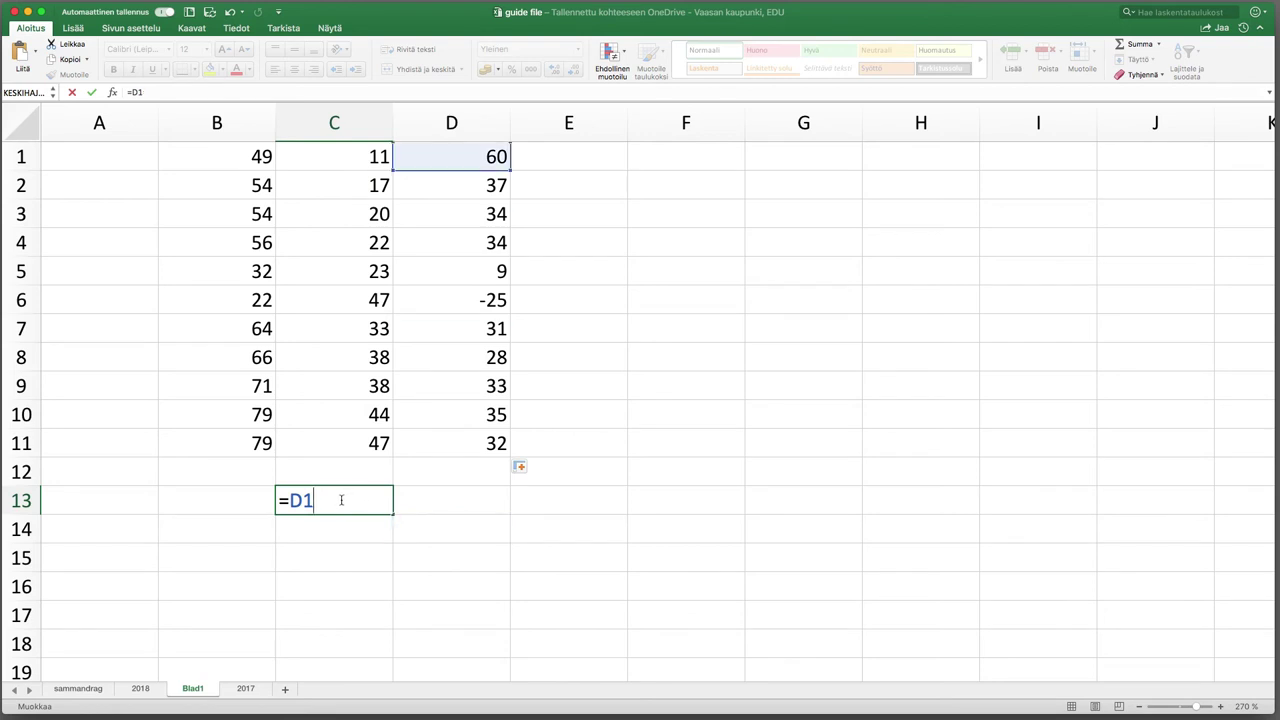
key(BackSpace)
key(BackSpace)
key(BackSpace)
key(Escape)
click(349, 534)
click(347, 507)
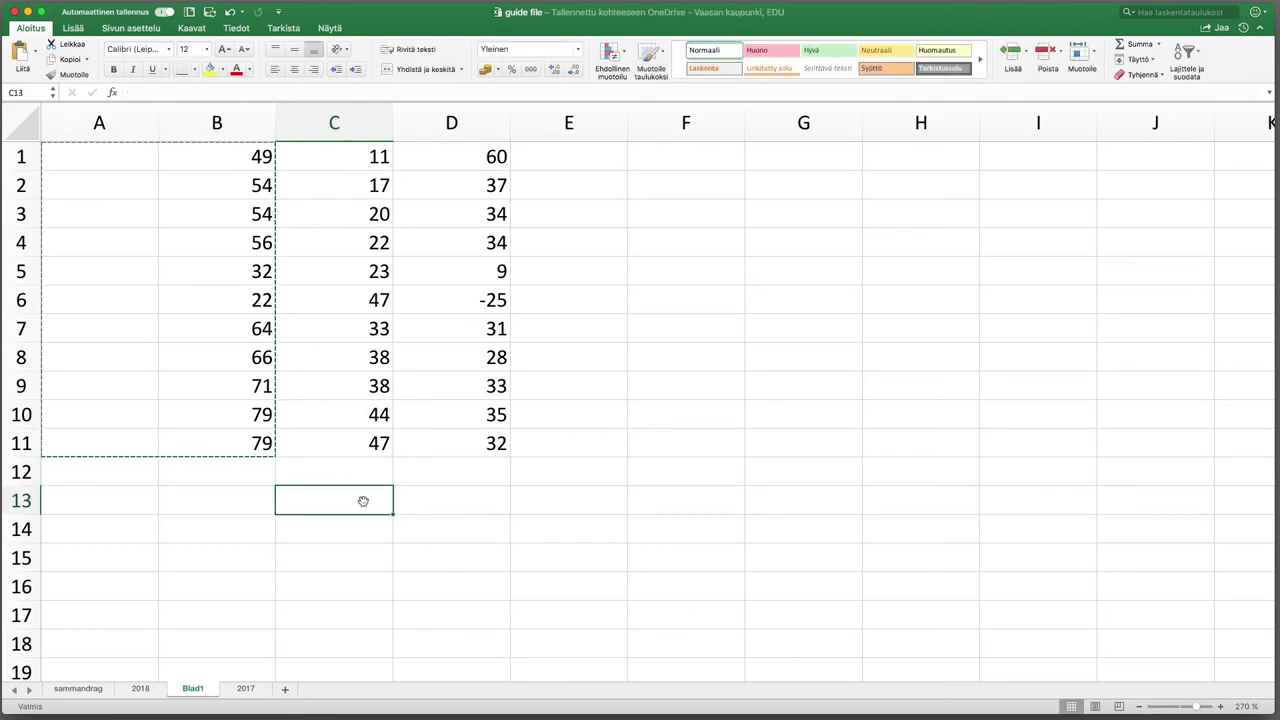
Step: Insert =SUMMA(C1:C12) in C13 from the AutoSum list, totalling 340
click(1158, 44)
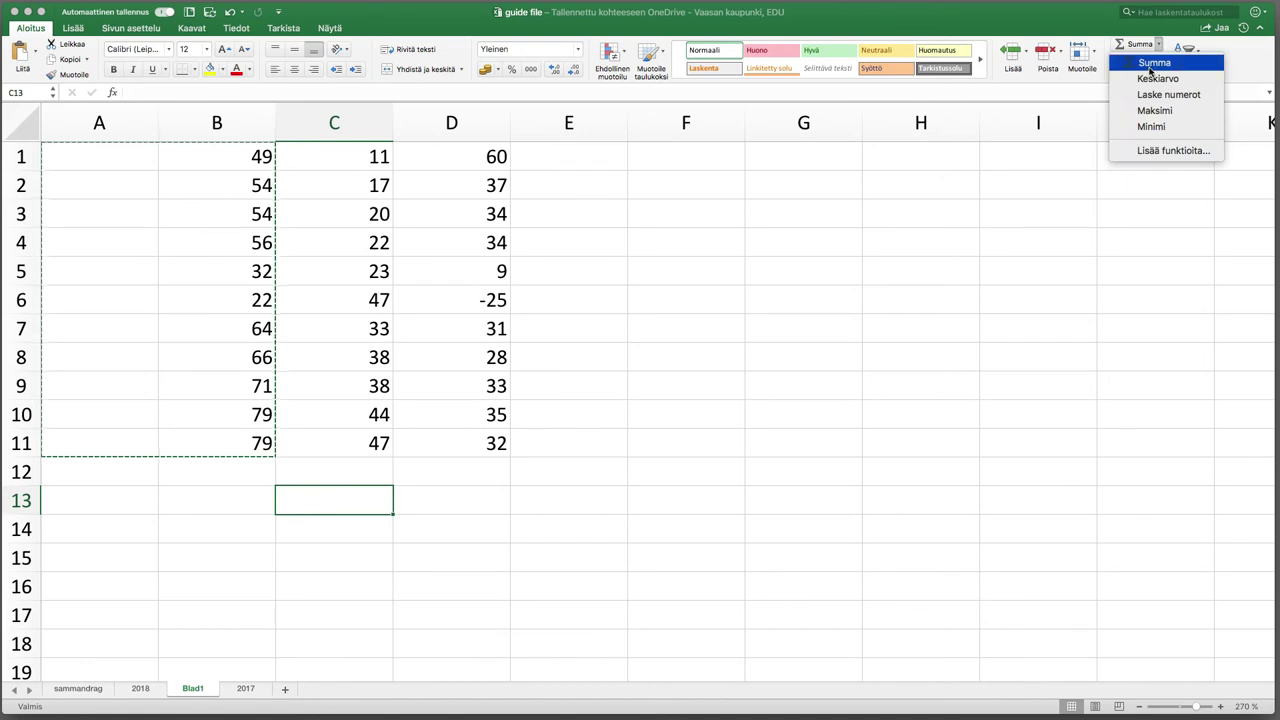
click(1152, 63)
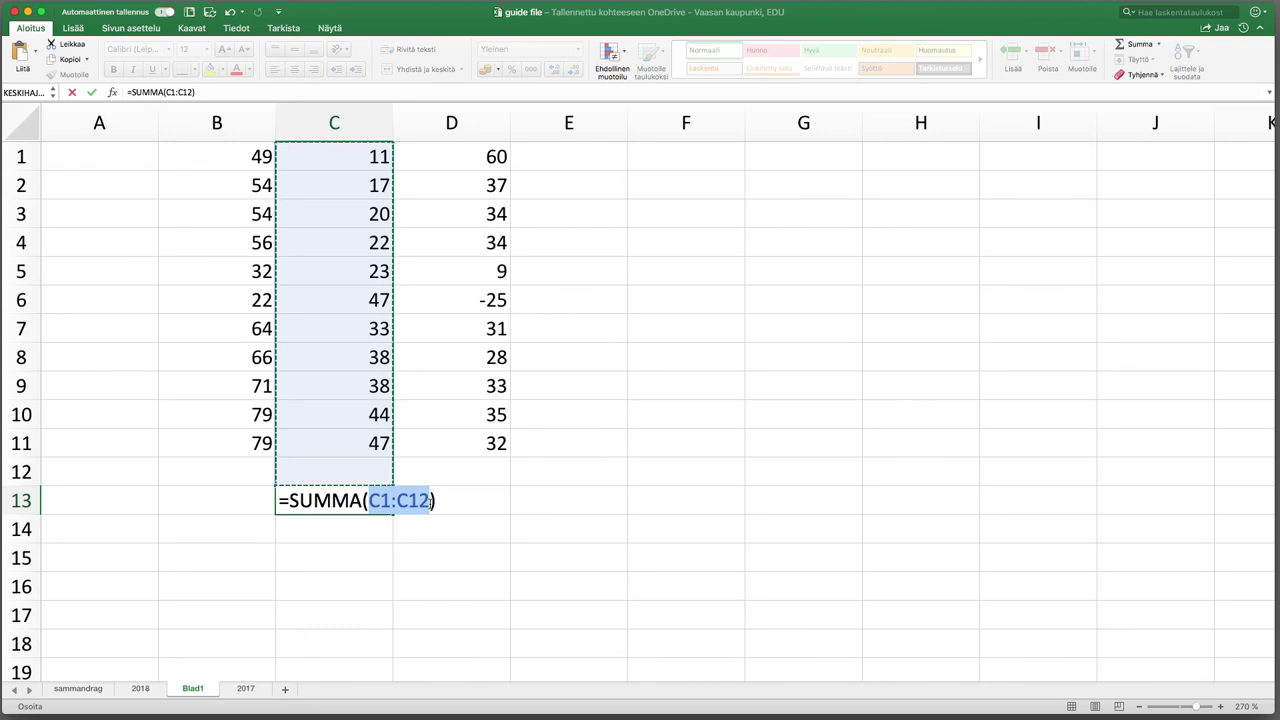
key(Return)
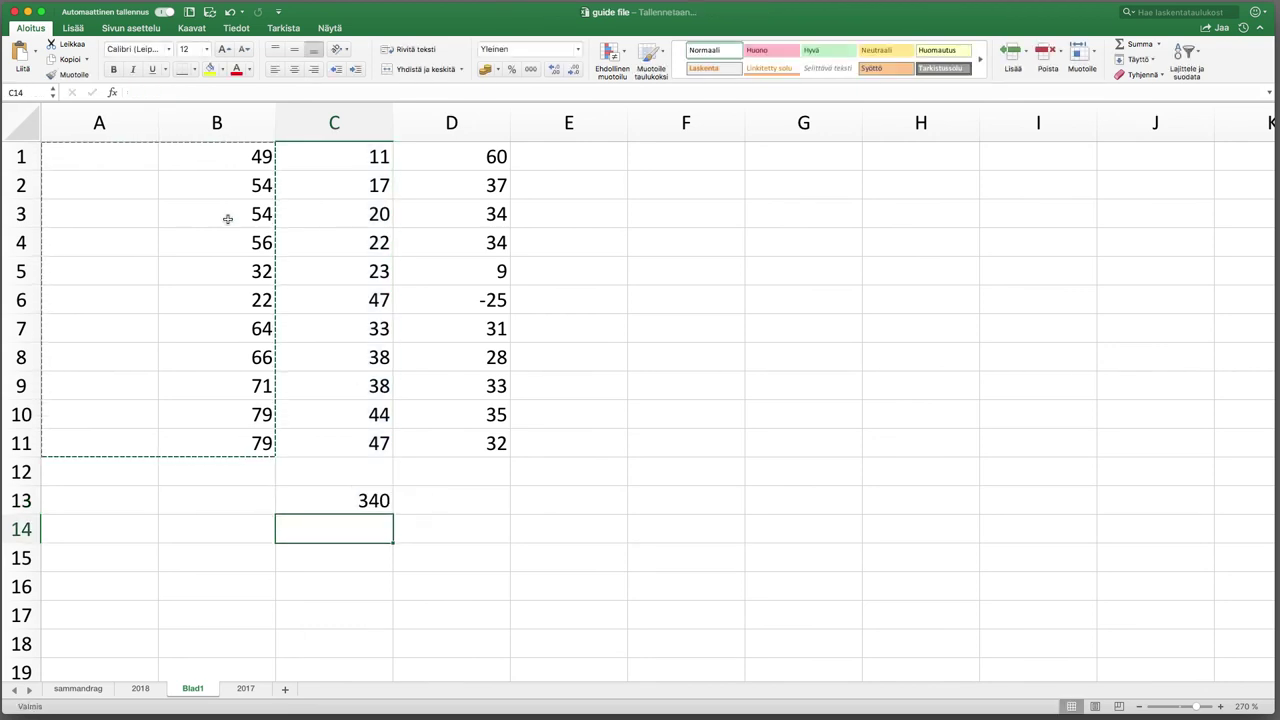
Step: Total column B in B13 with AutoSum, showing 626
drag(222, 166, 225, 453)
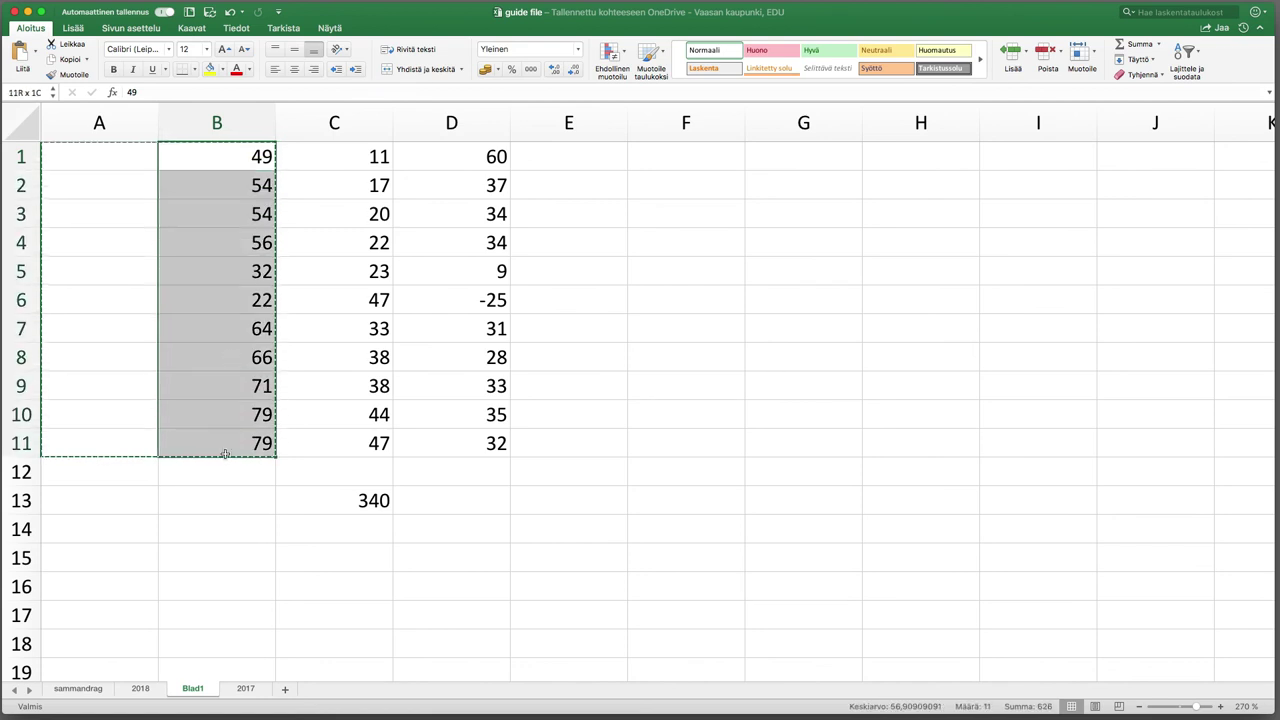
click(221, 497)
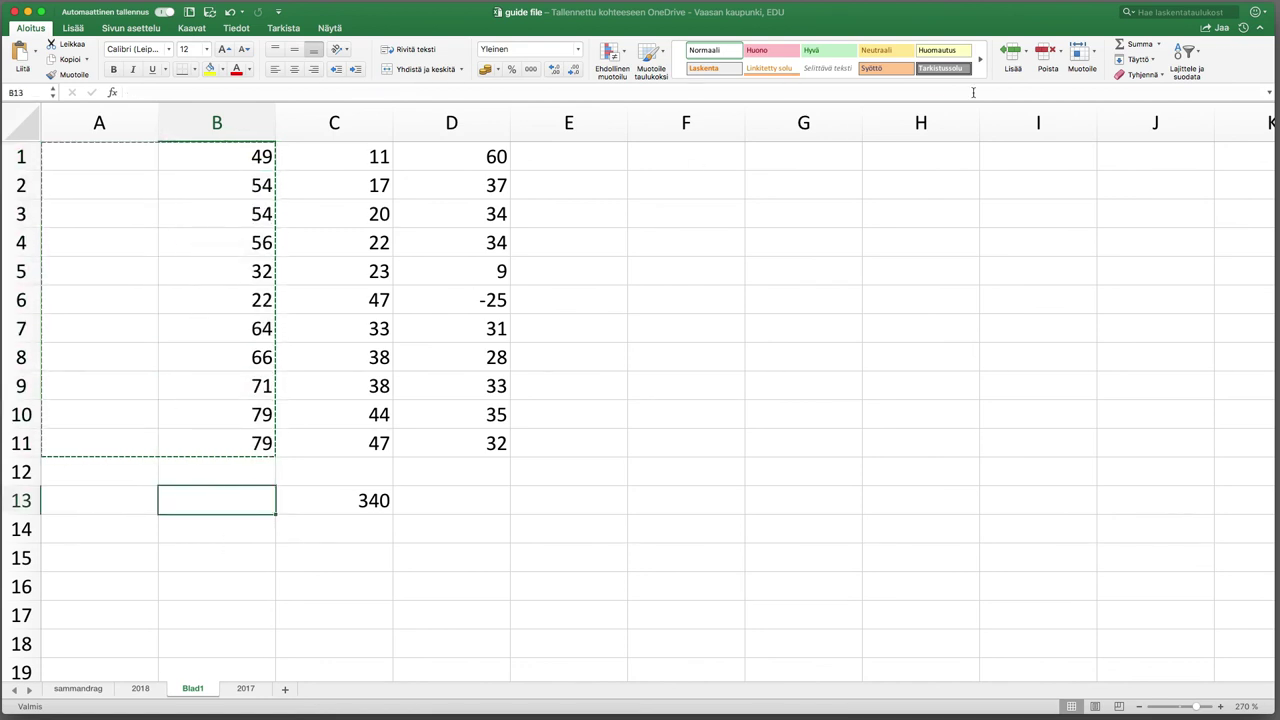
click(1140, 44)
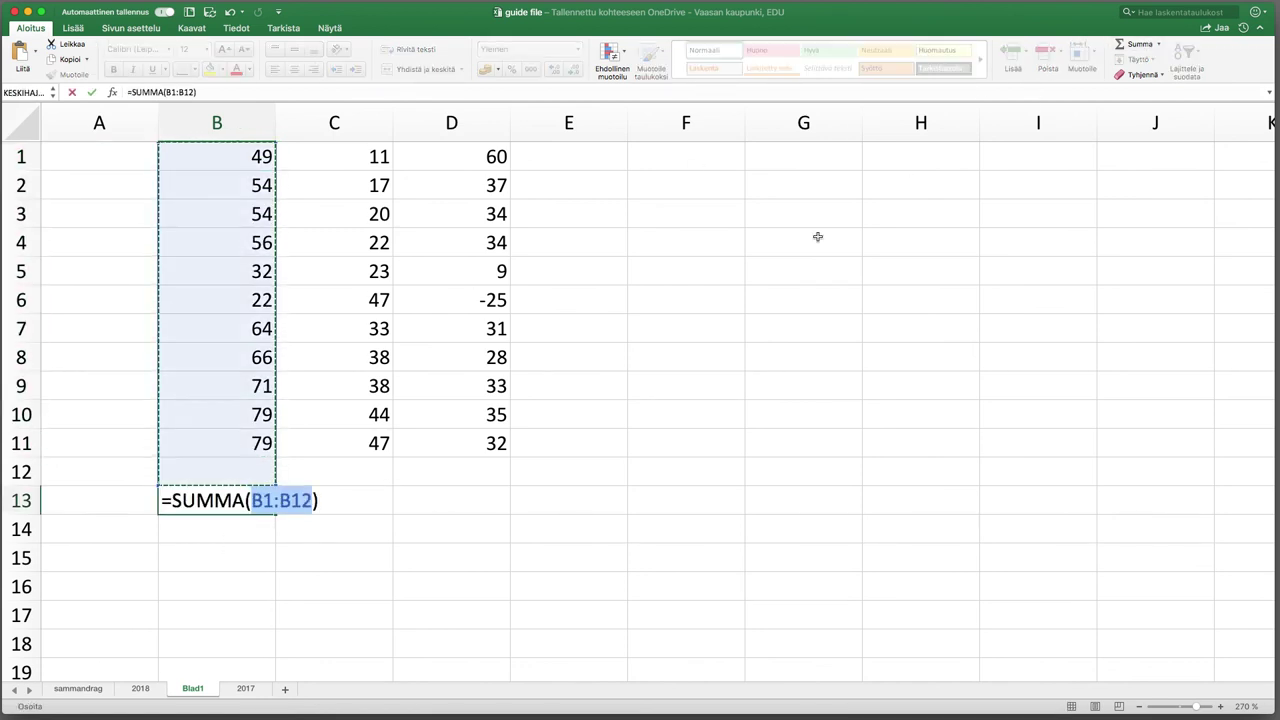
key(Return)
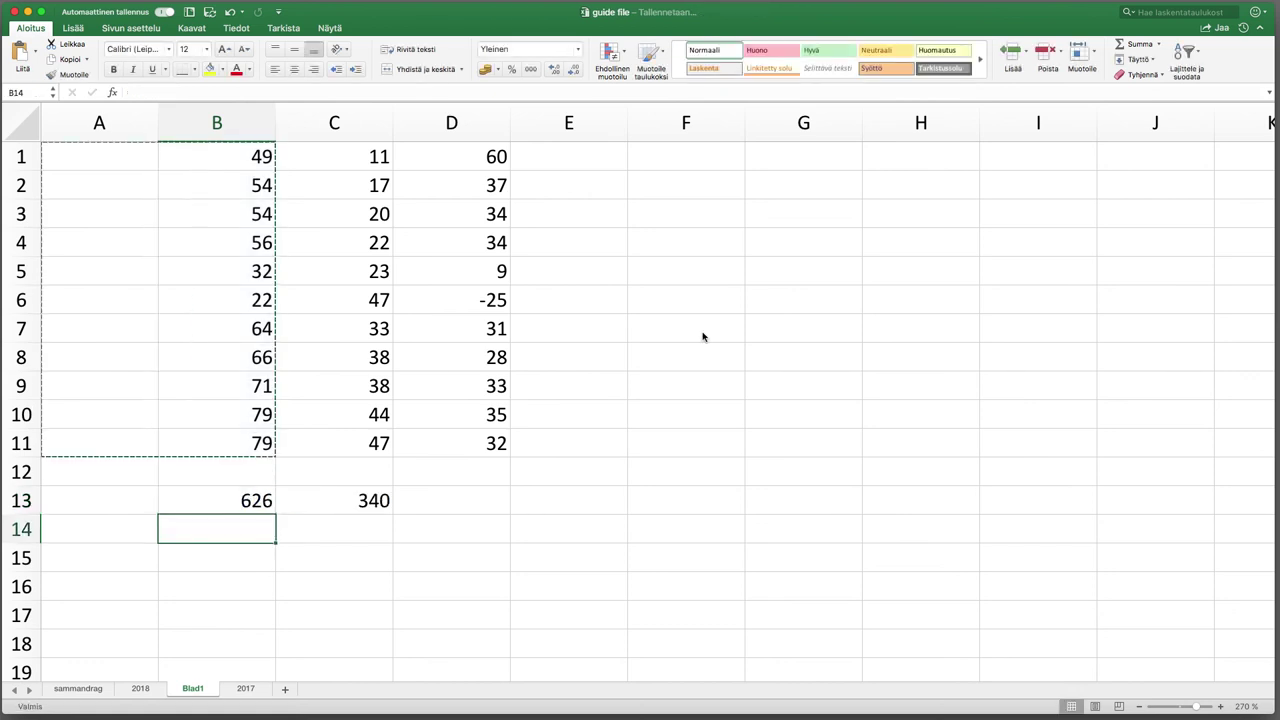
Step: AutoSum B13 and C13 into D13 for a grand total of 966
click(451, 508)
click(1140, 44)
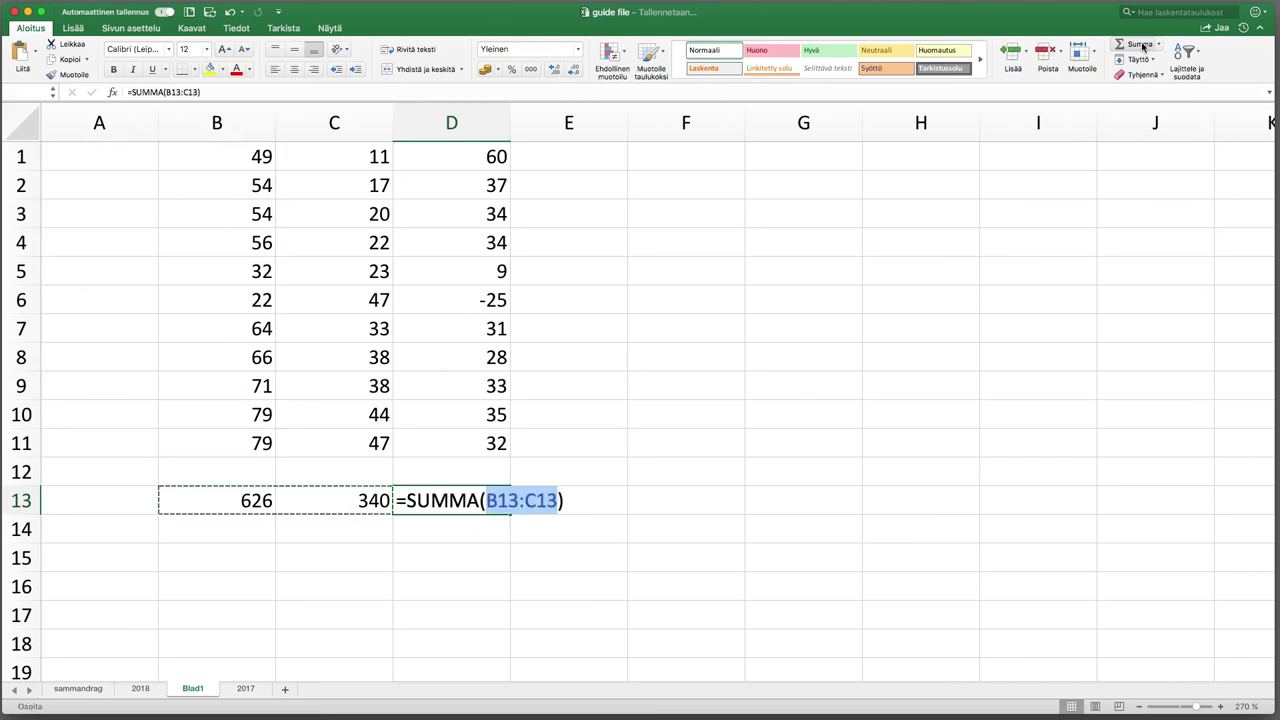
key(Return)
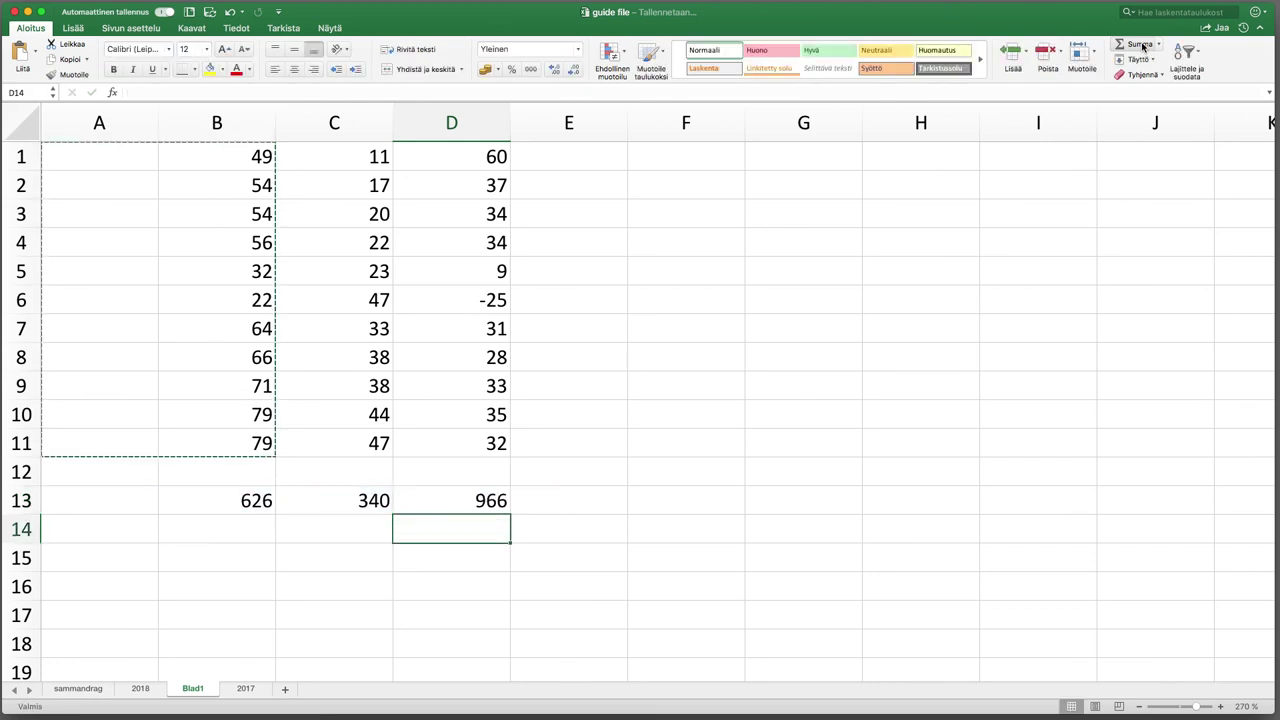